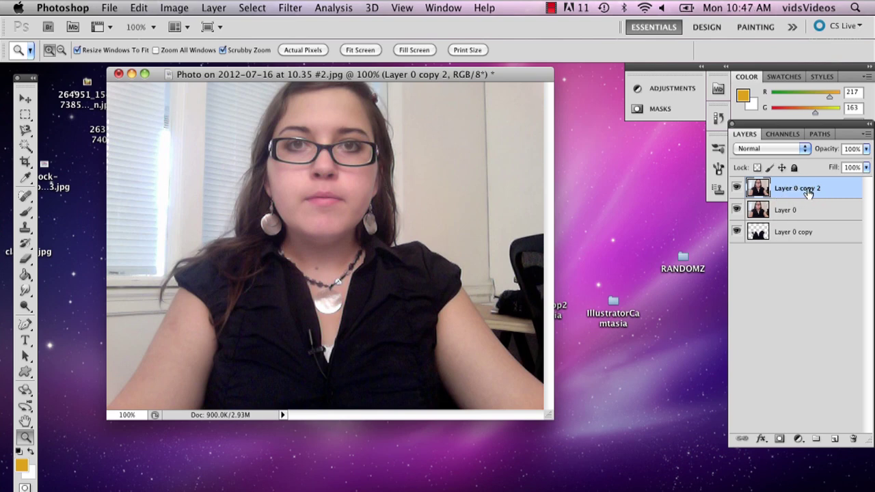
Delete the old Layer 0 copy 2 layer.
double_click(805, 189)
right_click(836, 191)
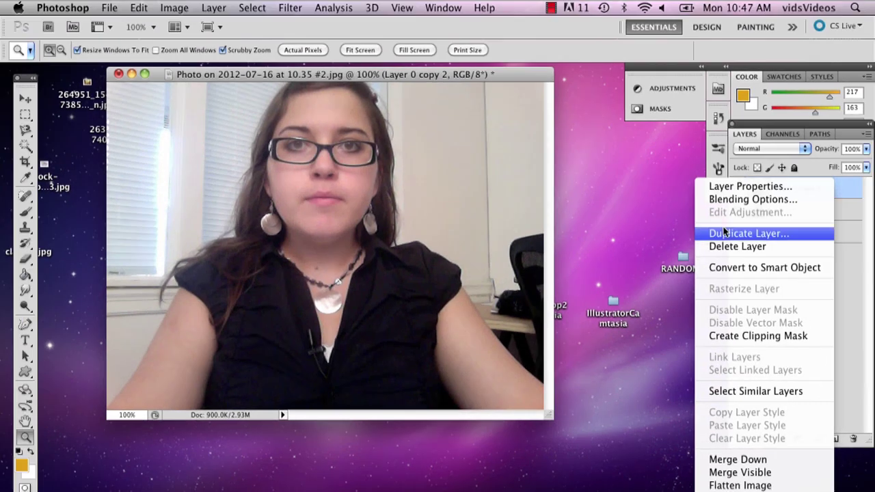
click(298, 10)
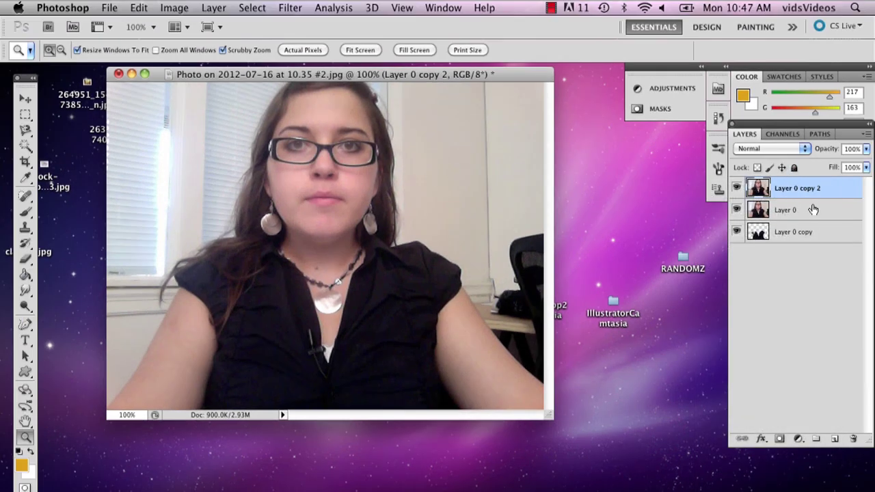
drag(789, 194, 853, 439)
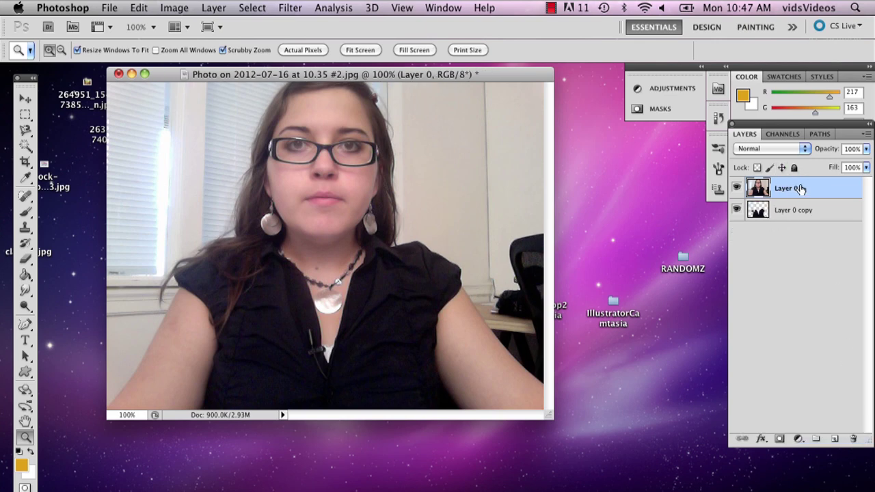
Duplicate Layer 0 to create a fresh Layer 0 copy 2.
right_click(793, 189)
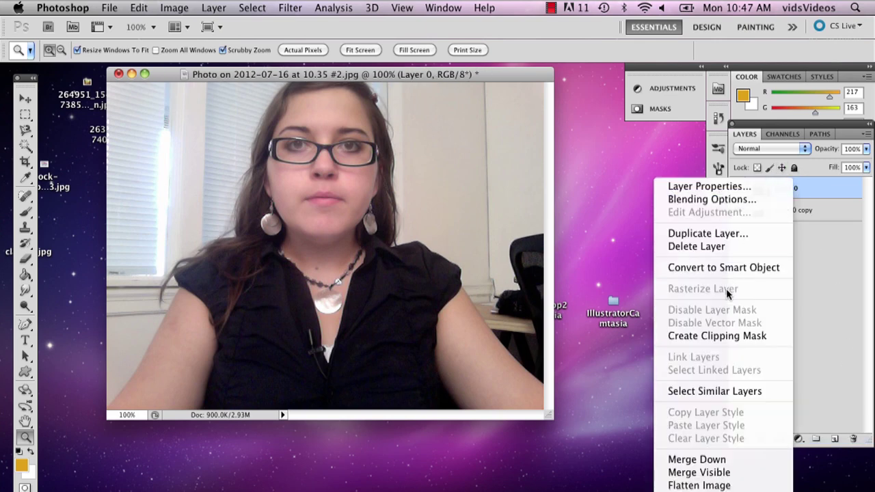
click(730, 233)
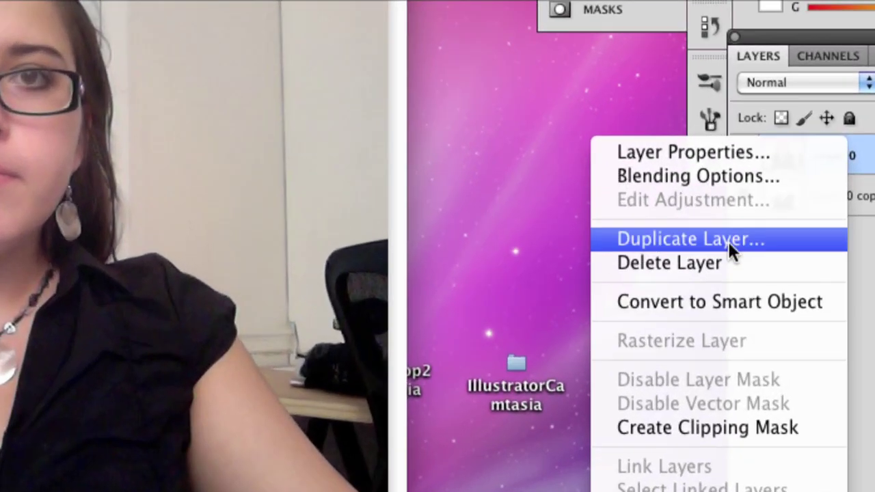
click(728, 242)
click(427, 177)
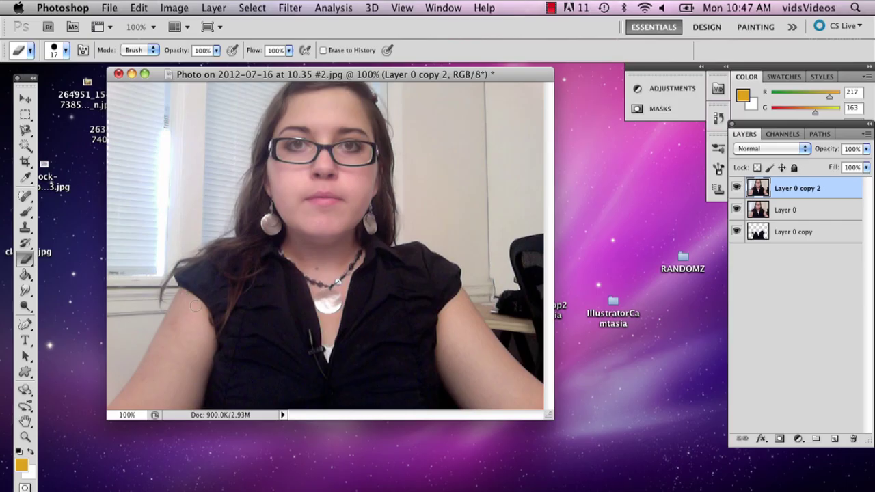
Erase along the left shoulder on Layer 0 copy 2, then delete that layer.
drag(736, 210, 737, 242)
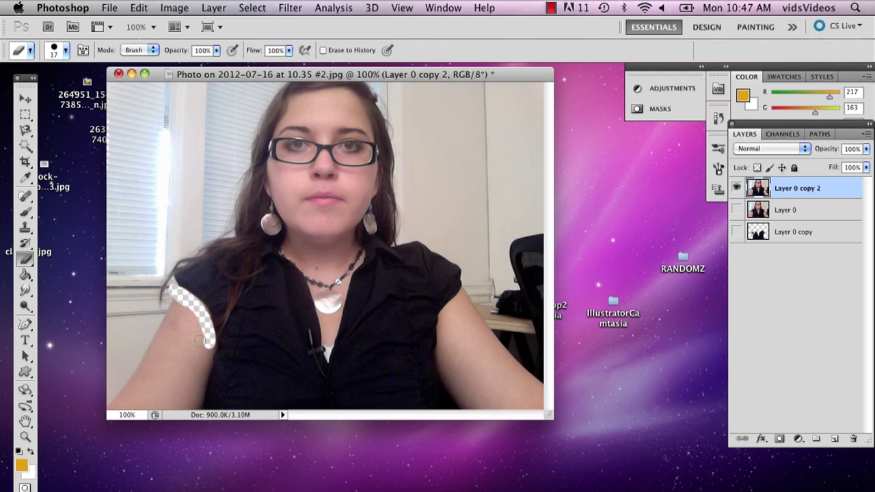
mouse_move(198, 340)
mouse_down()
mouse_move(209, 352)
mouse_move(195, 410)
mouse_move(164, 291)
mouse_move(195, 331)
mouse_move(199, 356)
mouse_up()
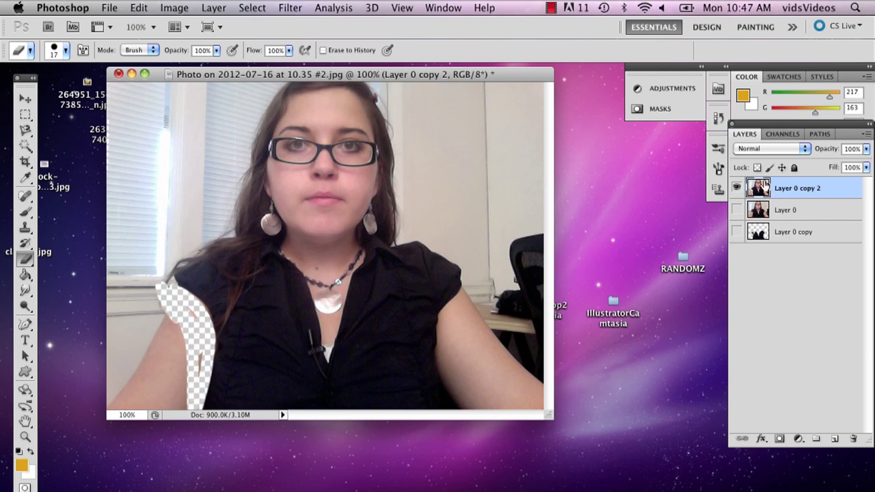
drag(779, 191, 853, 438)
Make Layer 0 copy and Layer 0 visible and move Layer 0 copy above Layer 0.
click(787, 211)
click(736, 210)
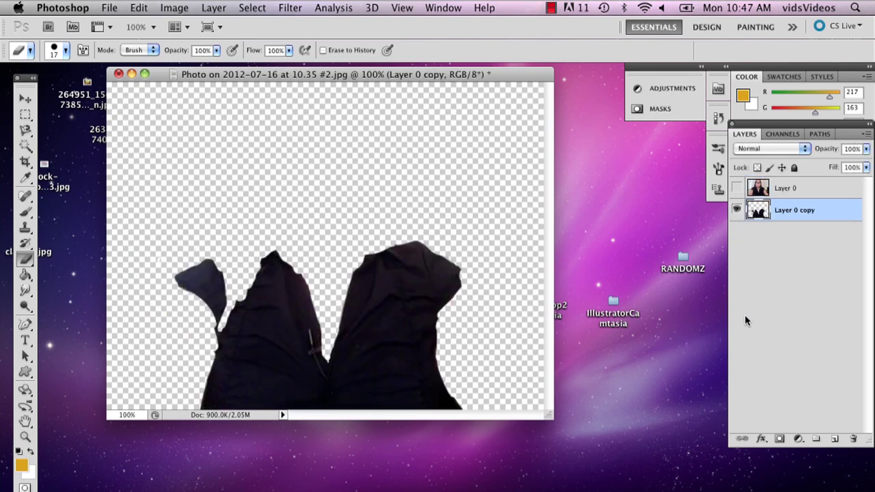
click(738, 188)
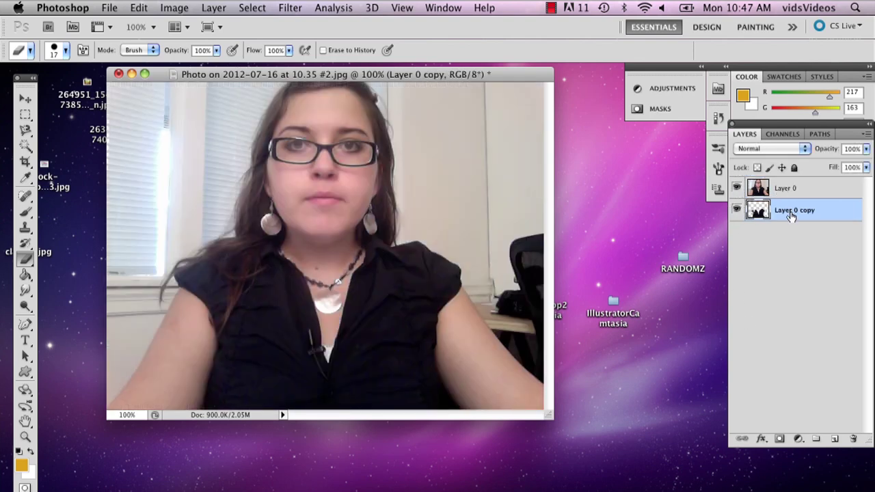
drag(791, 216, 798, 200)
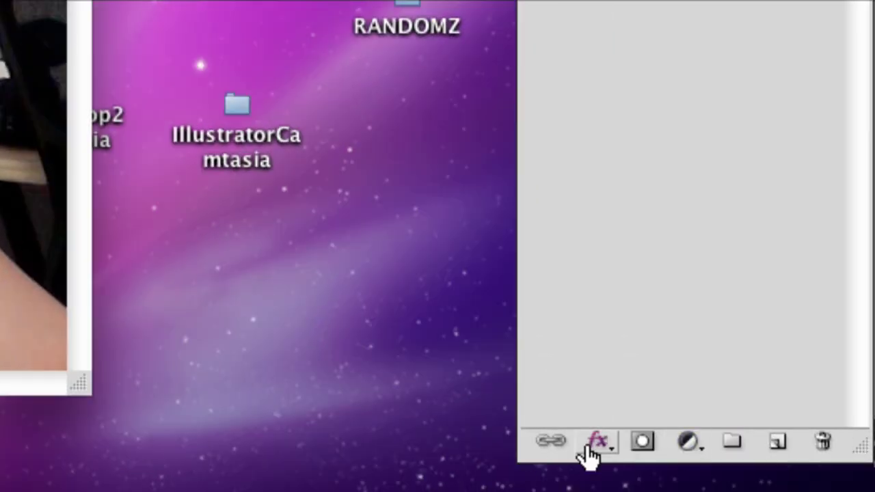
Add a Pattern Overlay effect to Layer 0 copy using the dark red pattern.
click(589, 443)
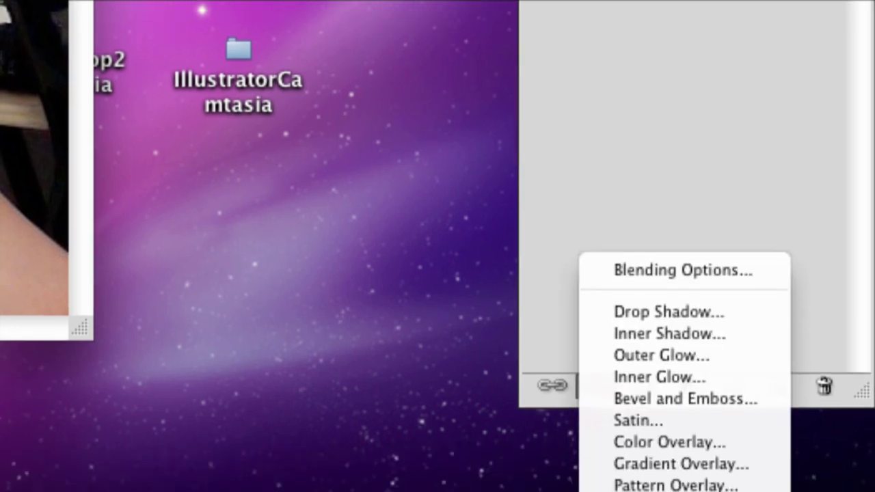
click(635, 485)
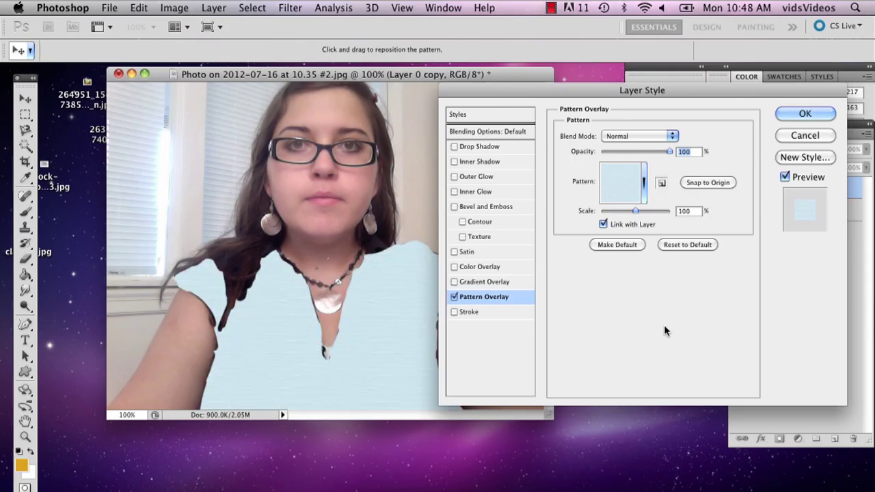
drag(578, 90, 581, 71)
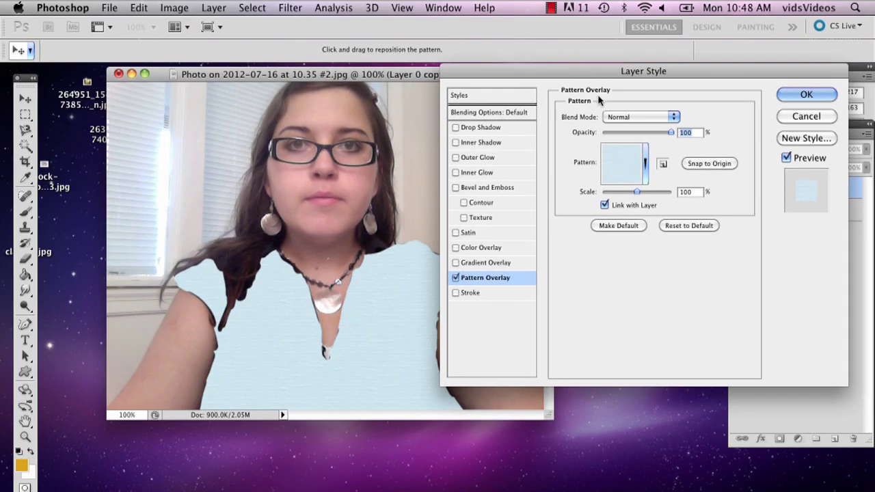
click(646, 162)
click(602, 247)
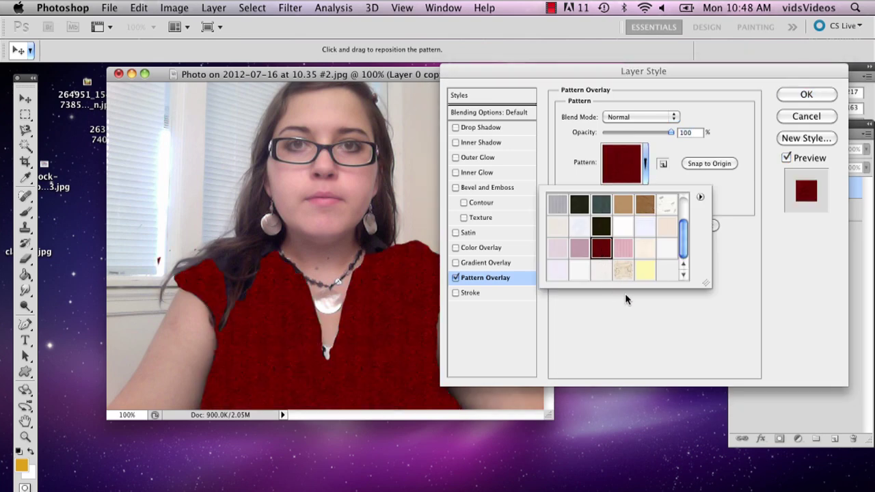
click(735, 127)
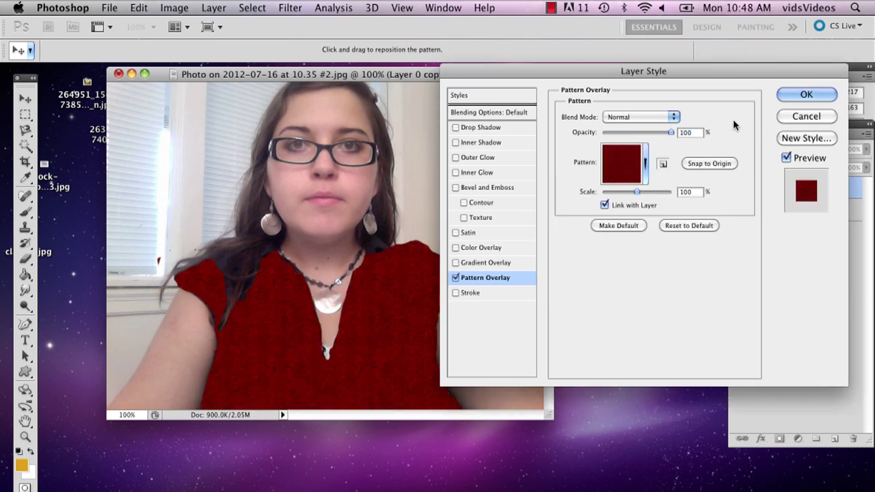
click(804, 96)
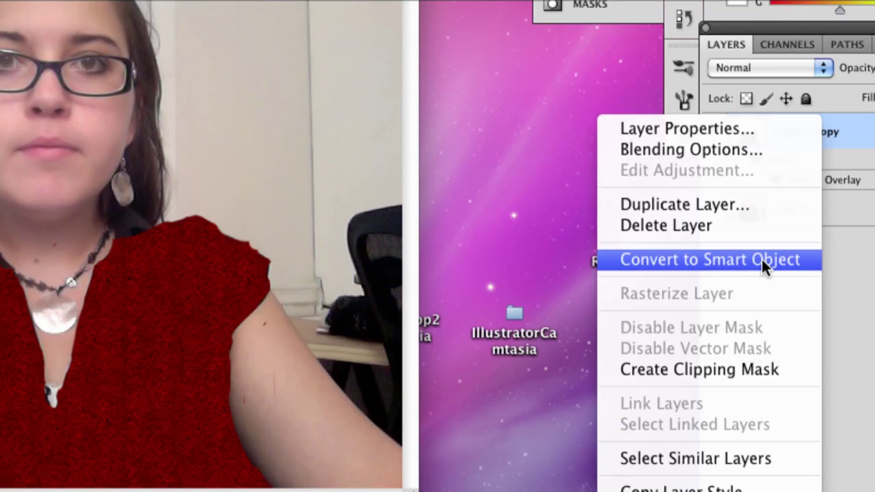
Convert the shirt layer to a Smart Object, then rasterize it to bake in the pattern.
click(761, 259)
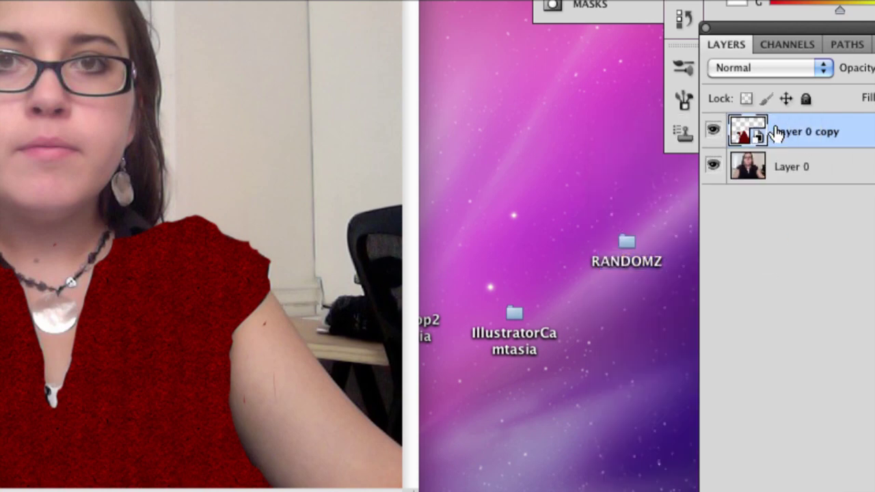
right_click(799, 126)
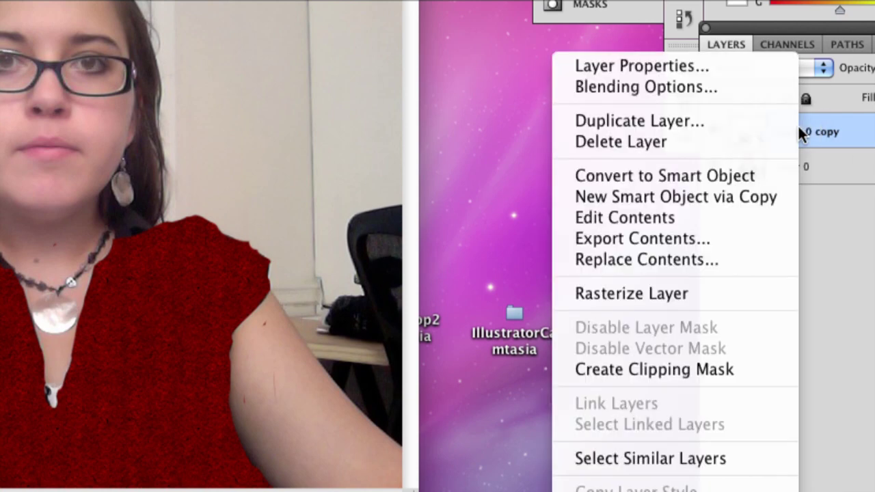
click(673, 293)
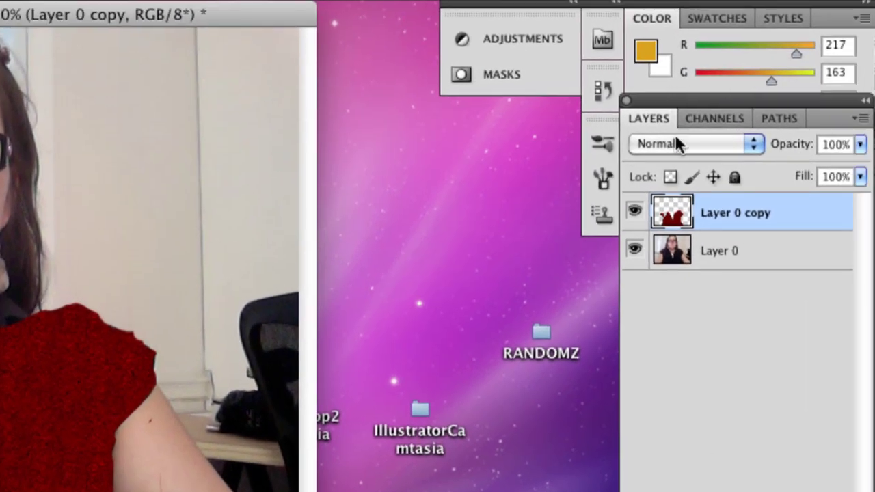
Try Color Burn, Linear Burn, Darker Color and Lighten blend modes on the shirt layer.
click(761, 148)
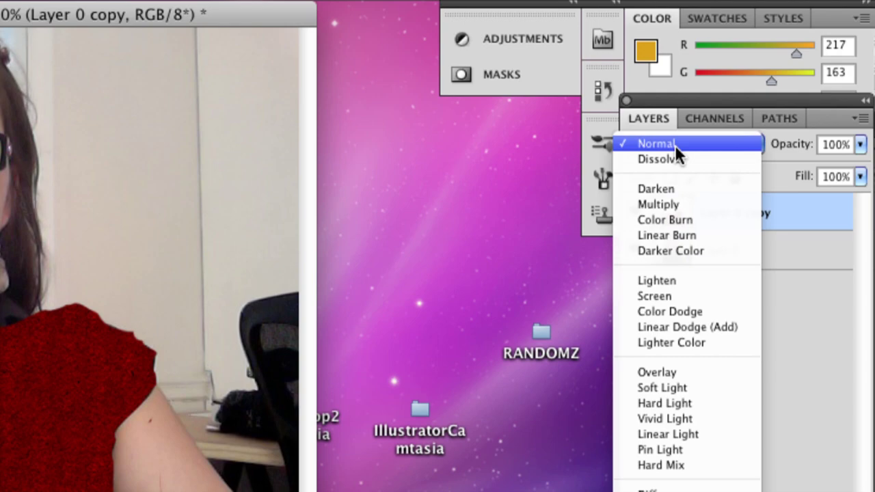
click(691, 220)
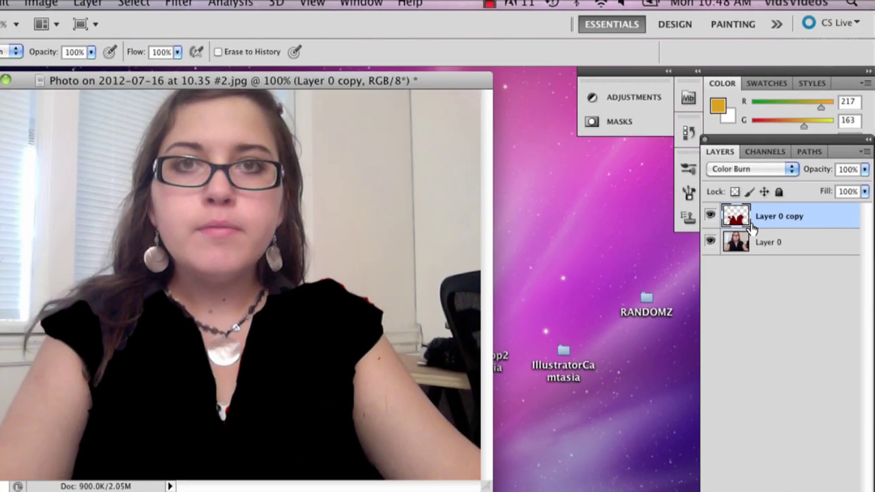
click(749, 162)
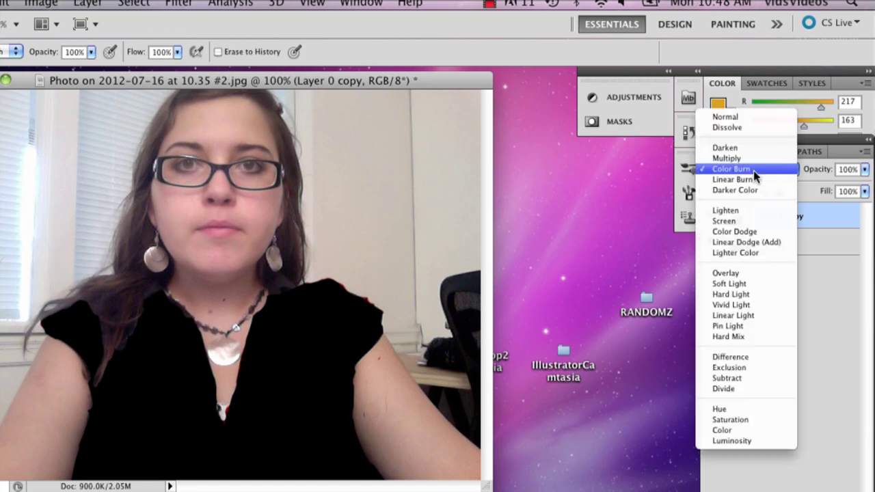
click(733, 178)
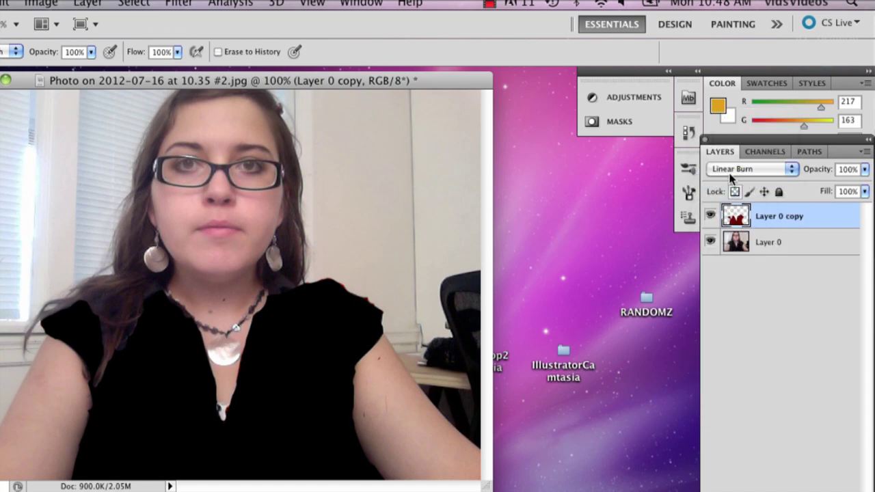
click(731, 177)
click(735, 179)
click(735, 172)
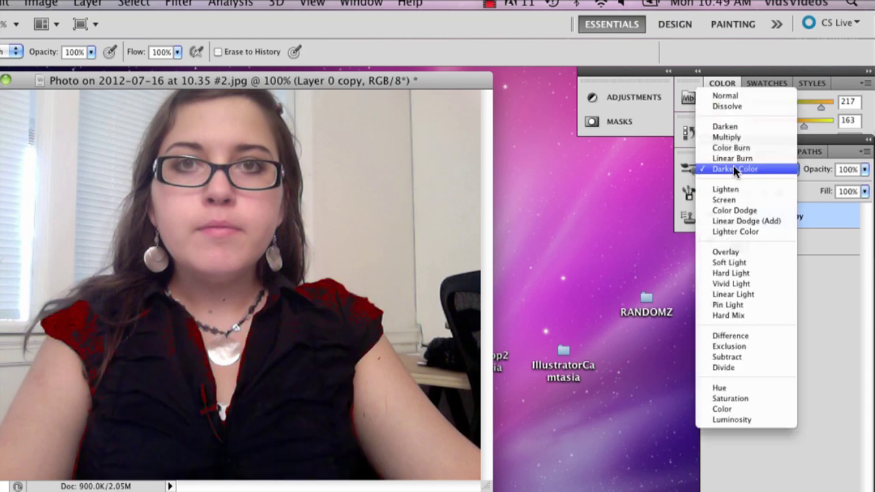
click(740, 189)
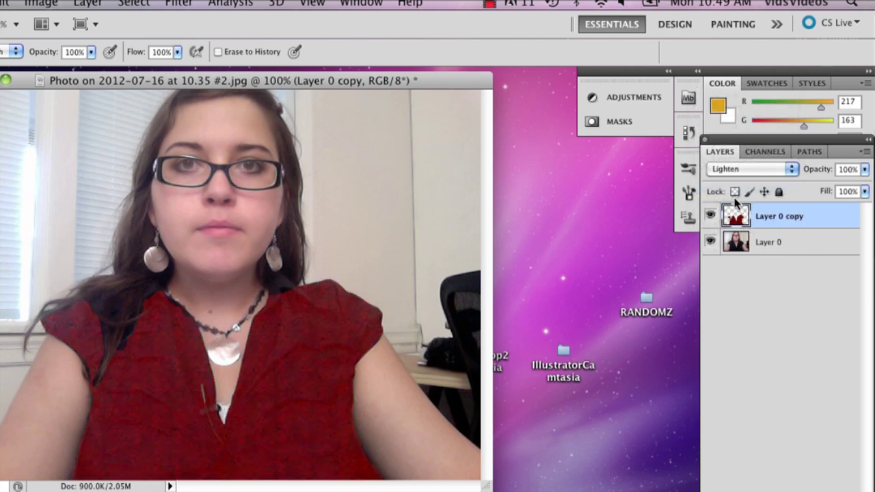
click(739, 169)
click(742, 166)
click(738, 169)
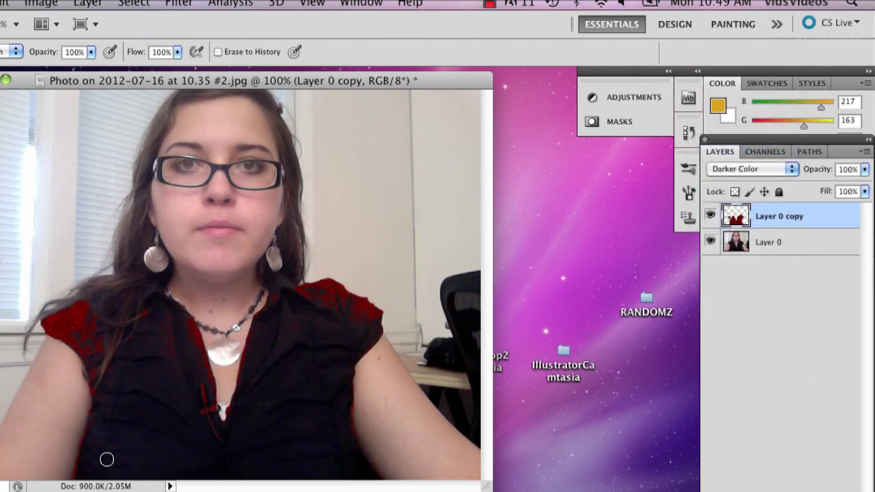
Compare Color Dodge and Linear Dodge (Add), then settle on Lighter Color blending.
click(775, 171)
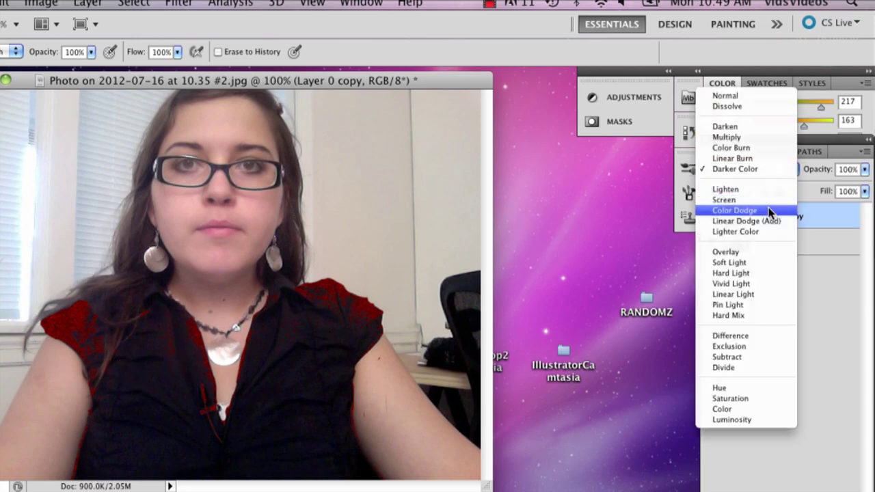
click(746, 210)
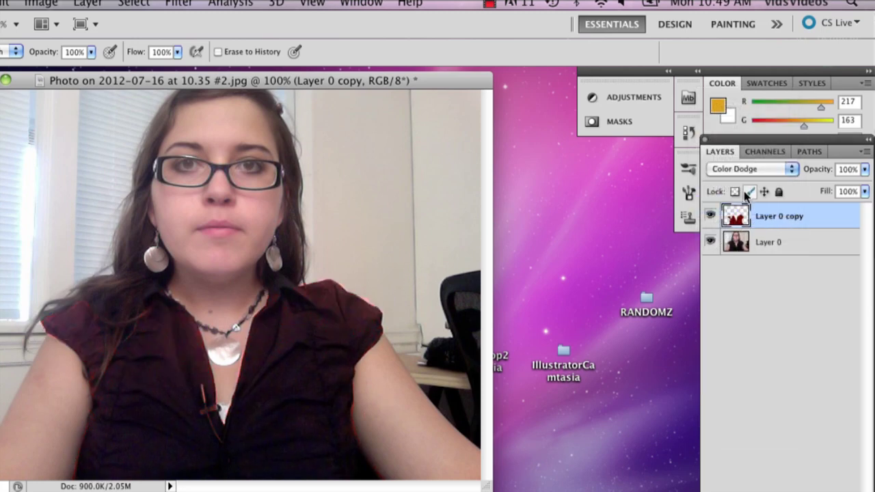
click(758, 171)
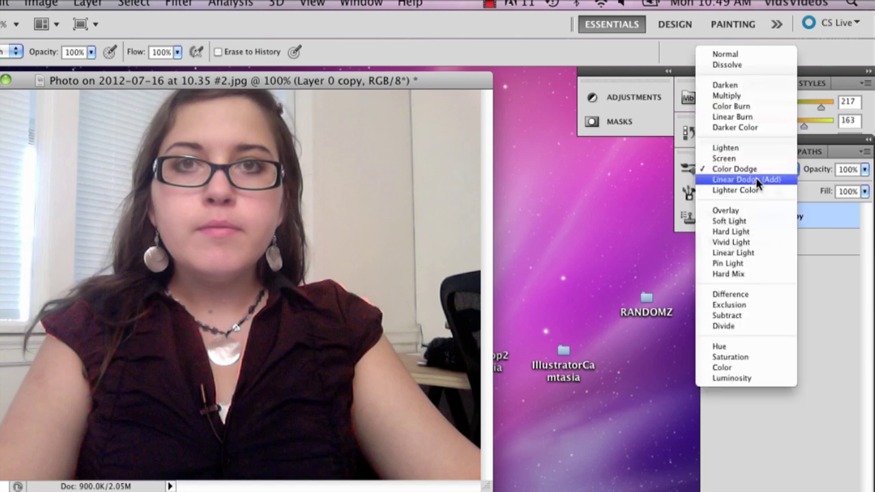
click(756, 179)
click(752, 171)
click(755, 180)
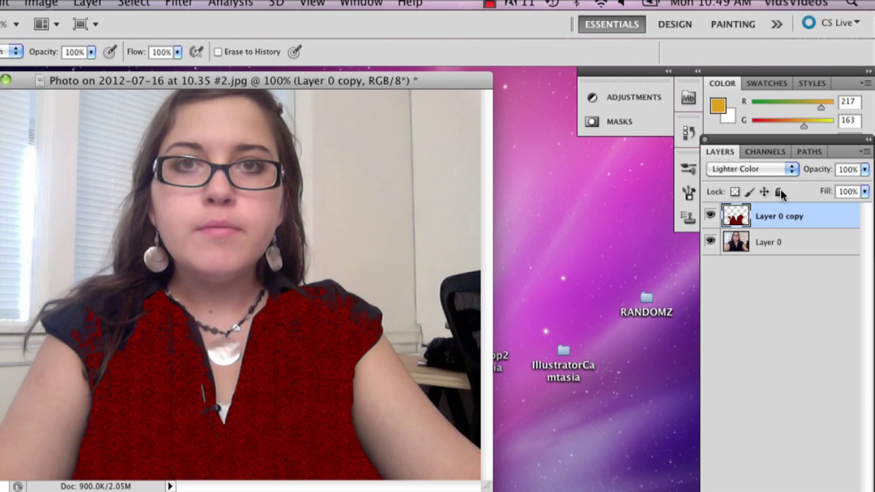
Try Overlay, Hard Light, Vivid Light, Linear Light and Pin Light blend modes on the shirt layer.
click(776, 170)
key(Escape)
key(Down)
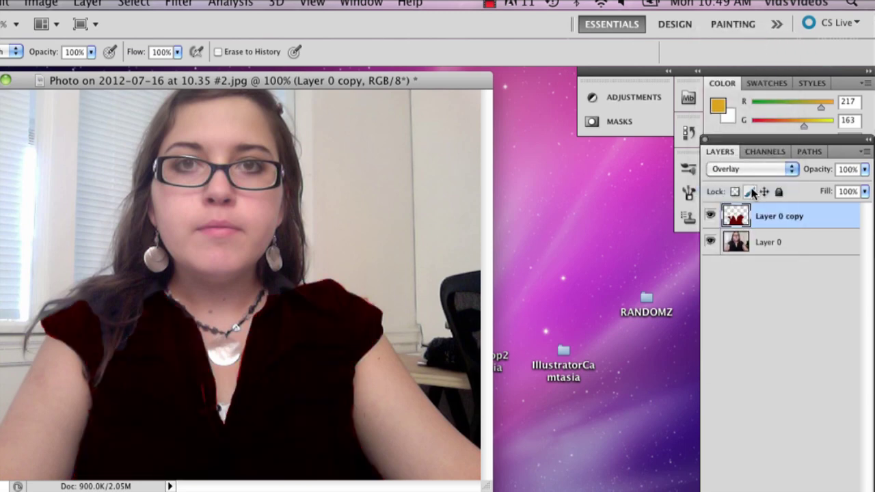
click(768, 172)
click(763, 172)
click(761, 173)
click(758, 182)
click(760, 177)
click(760, 179)
click(761, 171)
click(760, 182)
click(747, 172)
click(749, 181)
Compare Linear Burn and Color Dodge, float the Layers panel, then set Darker Color blending.
click(735, 175)
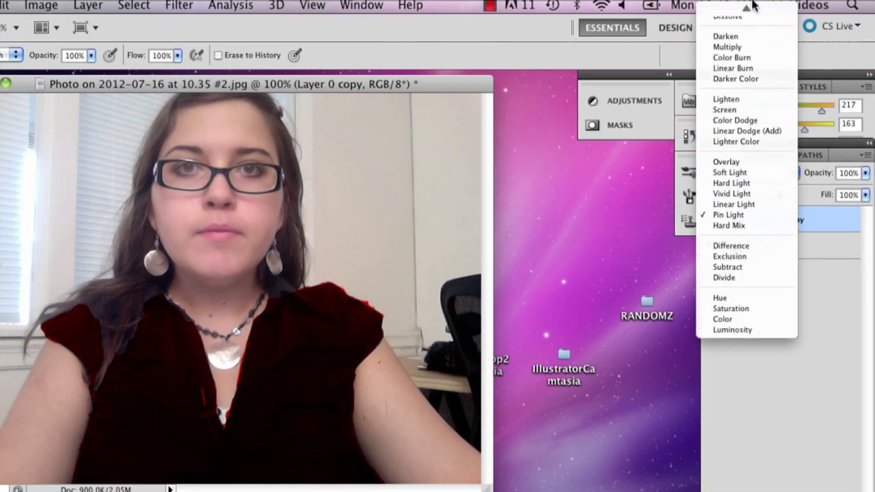
click(733, 70)
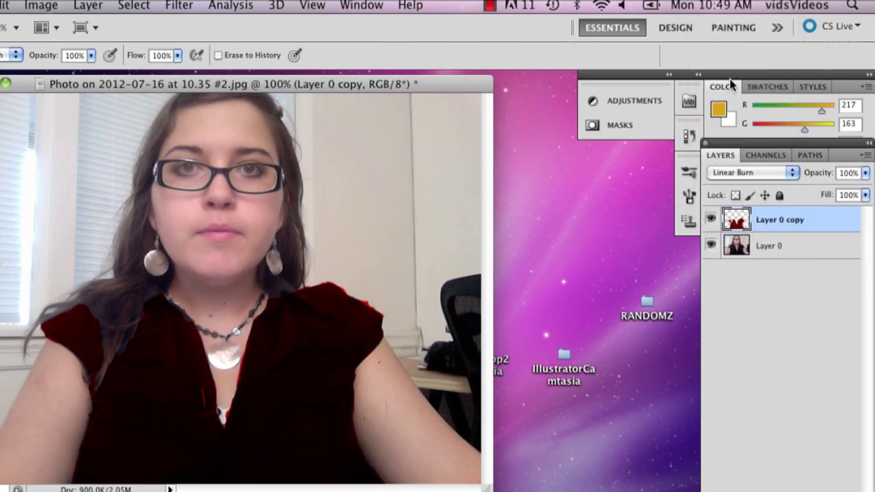
click(742, 173)
click(741, 233)
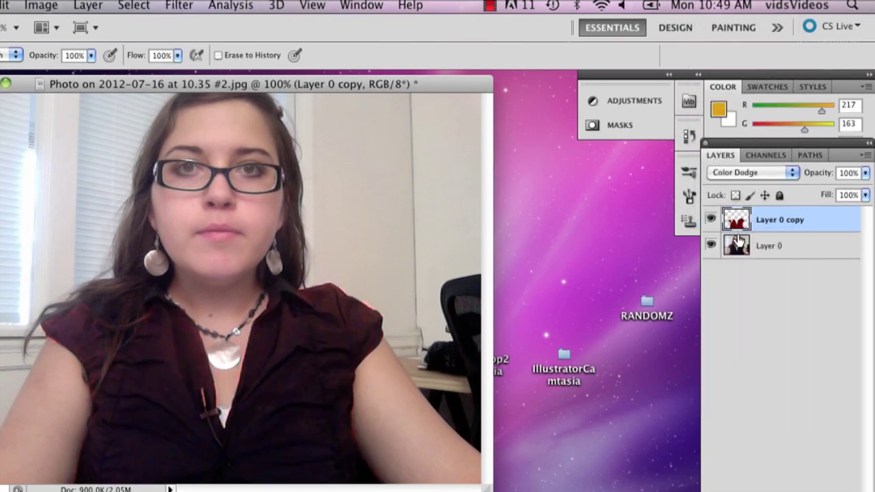
drag(740, 160, 753, 177)
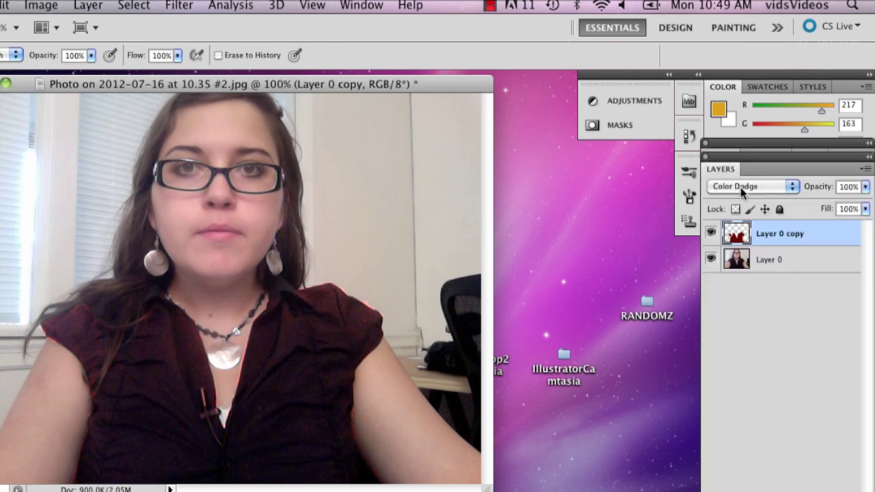
click(741, 187)
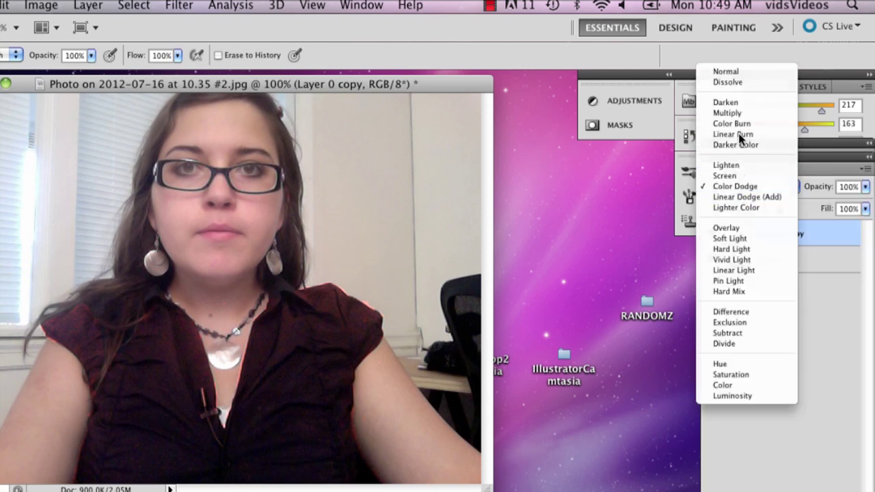
click(740, 139)
click(742, 187)
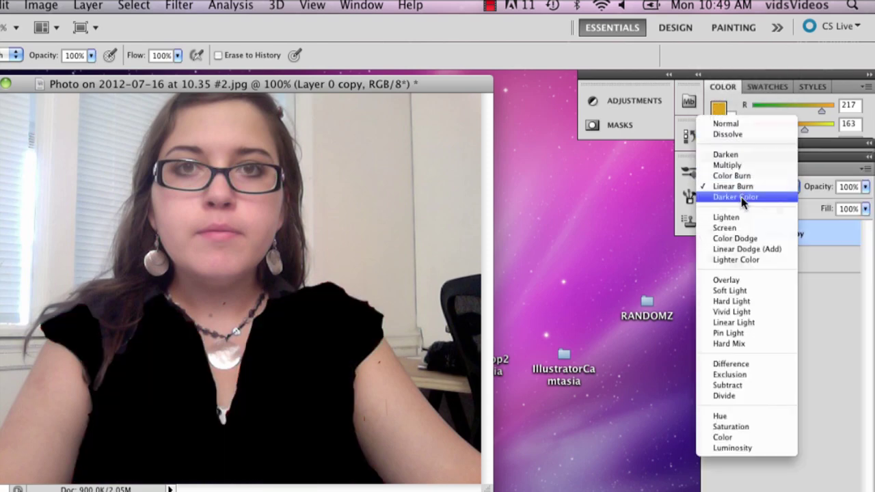
click(736, 197)
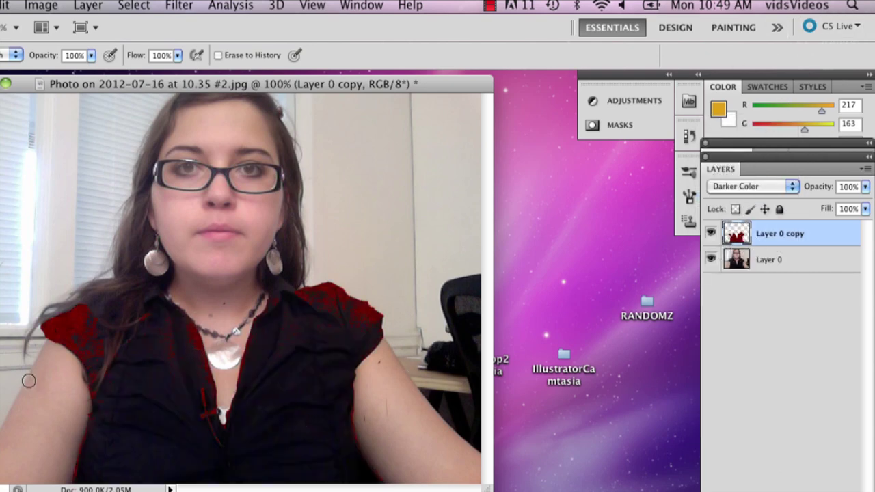
mouse_move(262, 80)
mouse_down()
mouse_move(306, 49)
mouse_move(363, 94)
mouse_up()
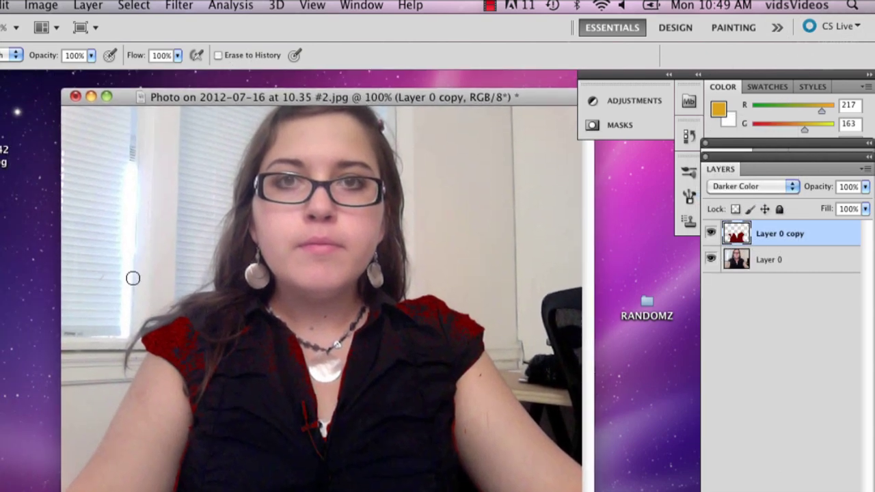
click(712, 234)
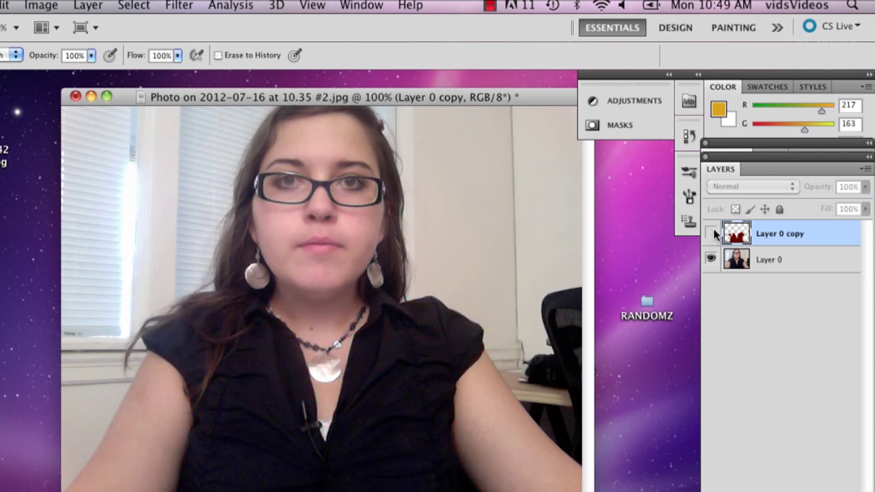
click(711, 234)
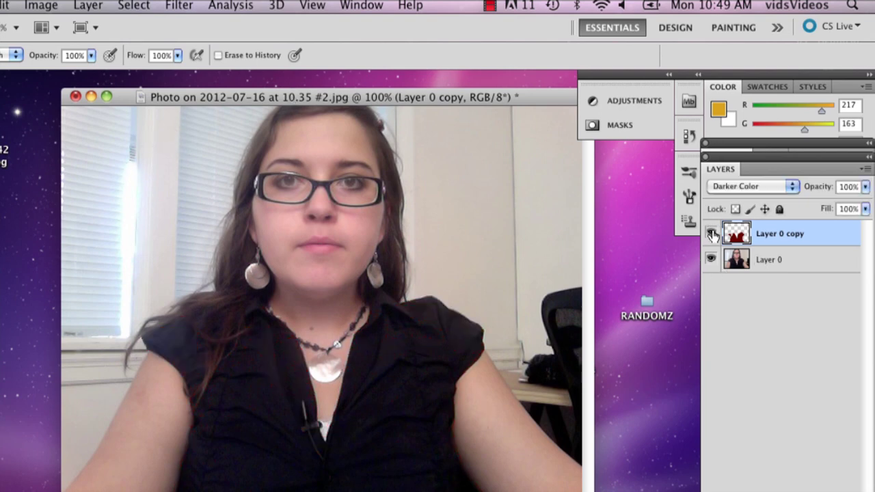
click(712, 234)
click(712, 234)
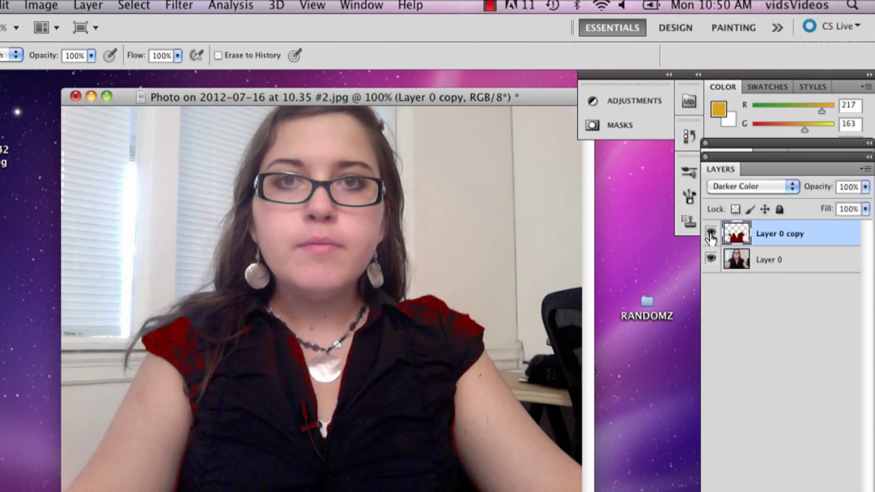